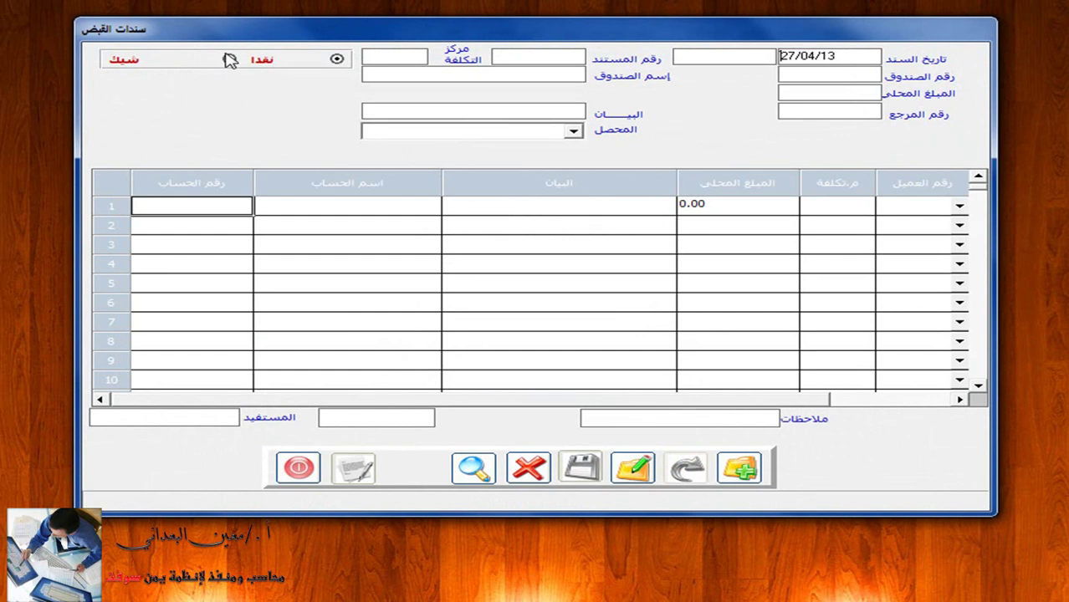
# - Check the bank list from a new cheque-type receipt voucher, then leave the voucher without saving
pyautogui.click(232, 61)
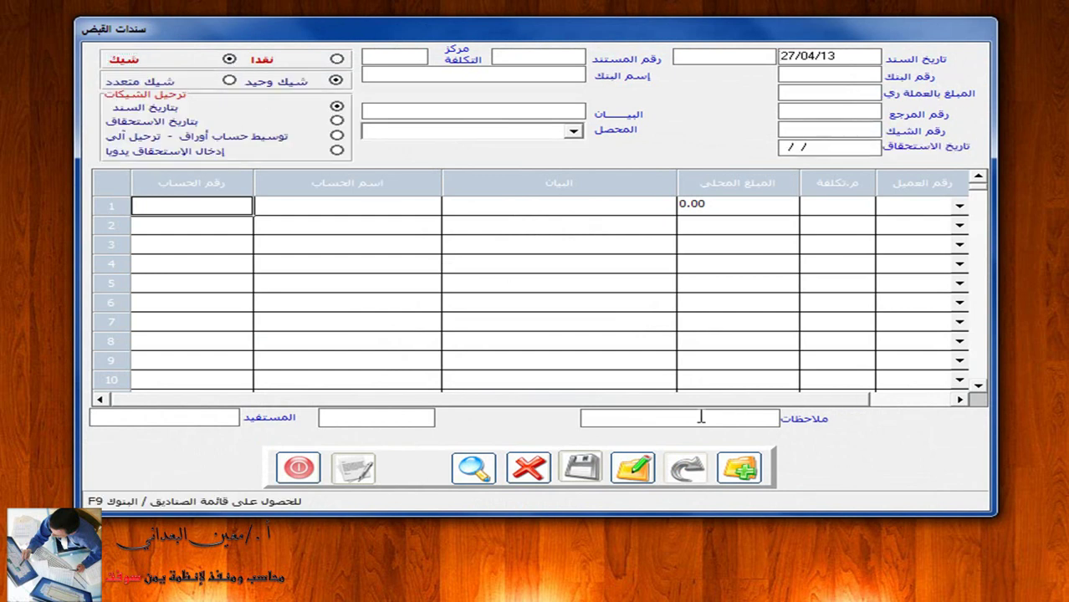
pyautogui.click(739, 467)
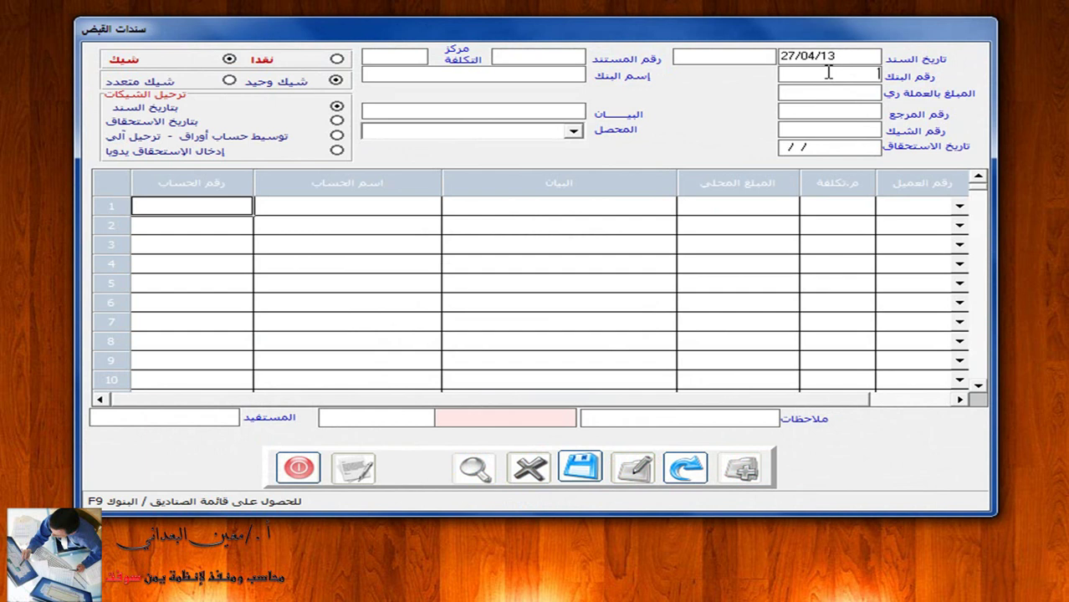
pyautogui.press('F9')
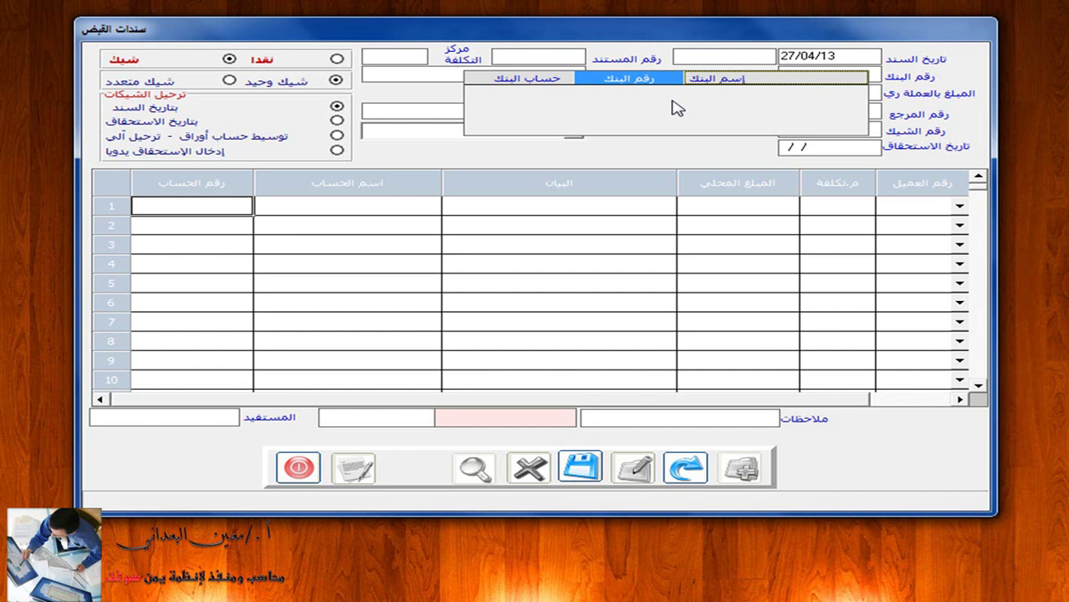
pyautogui.click(293, 468)
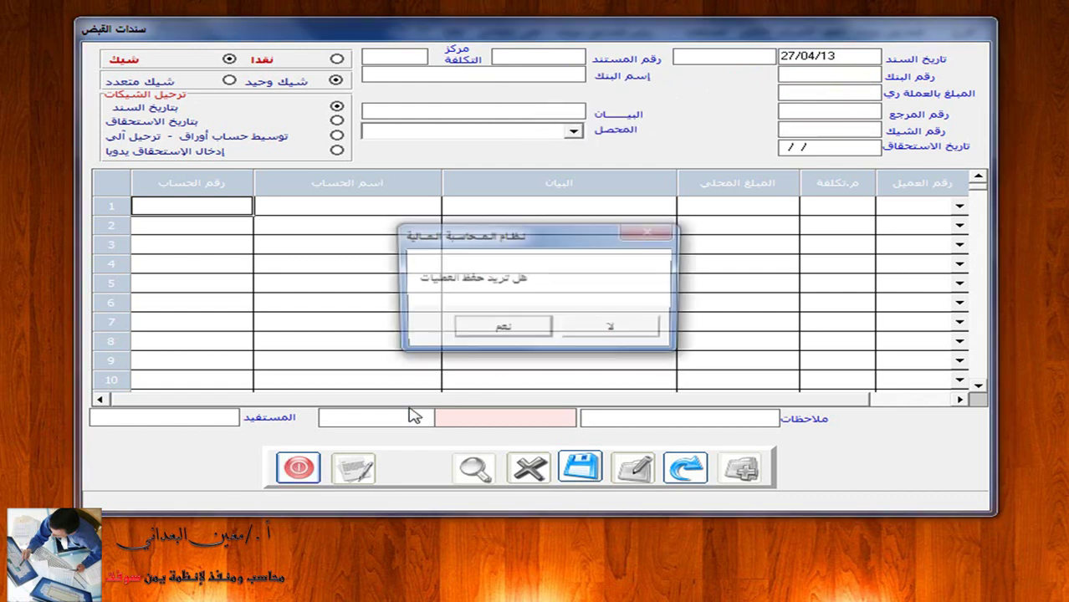
pyautogui.click(597, 330)
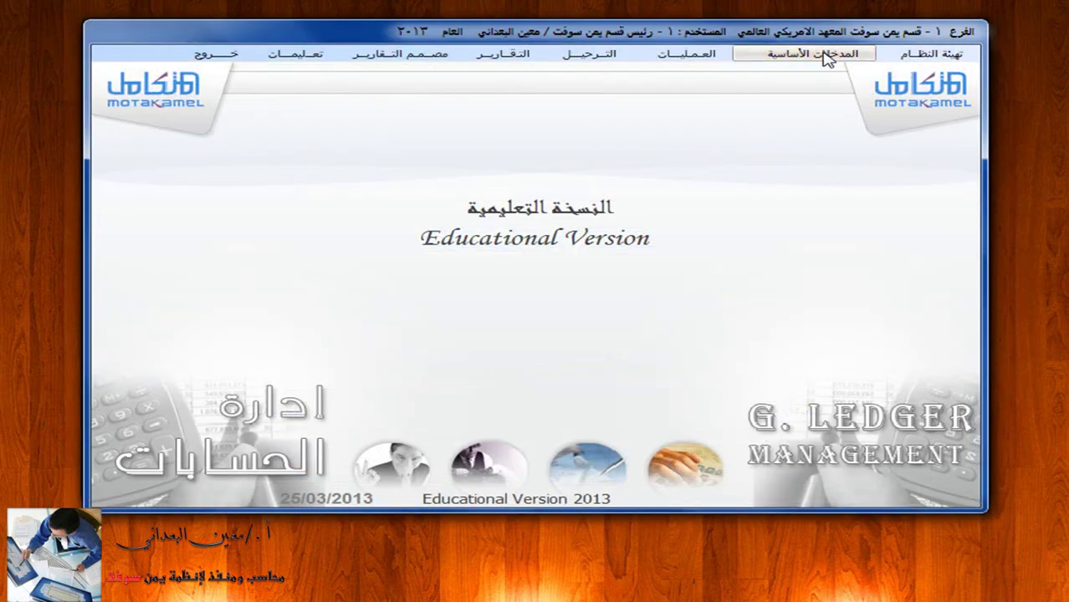
# - Start a new record in the banks (البنوك) setup and set its bank number to 1
pyautogui.click(816, 54)
pyautogui.click(801, 139)
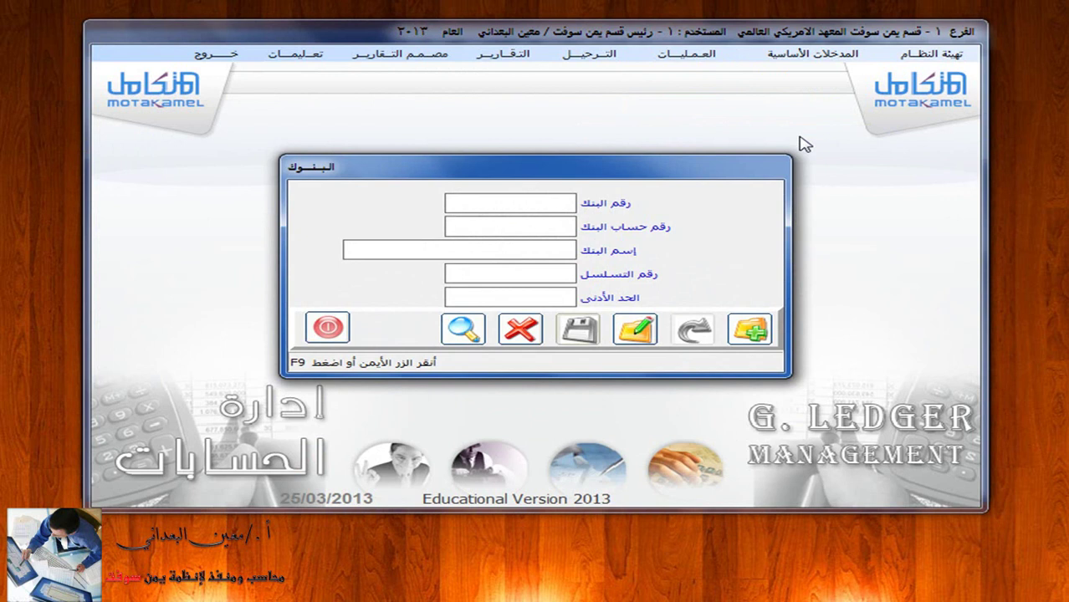
pyautogui.click(750, 329)
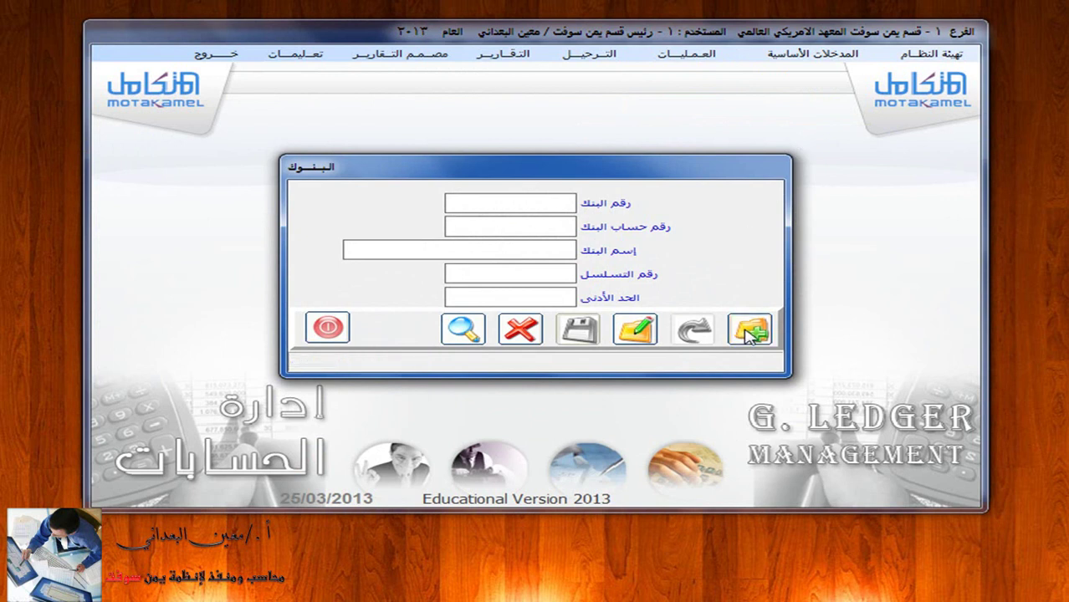
pyautogui.write('1')
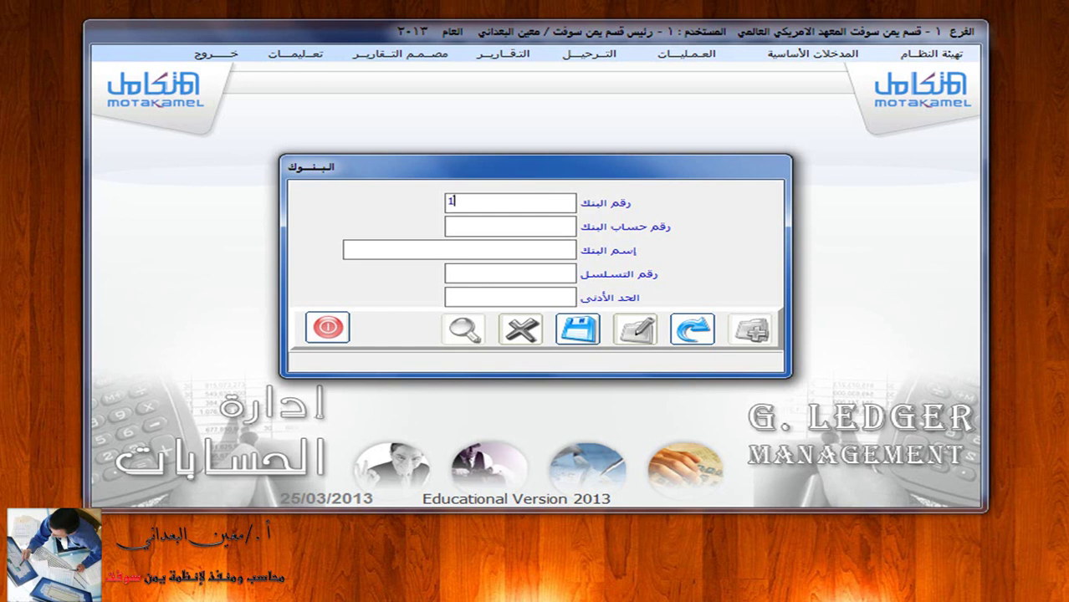
pyautogui.press('Return')
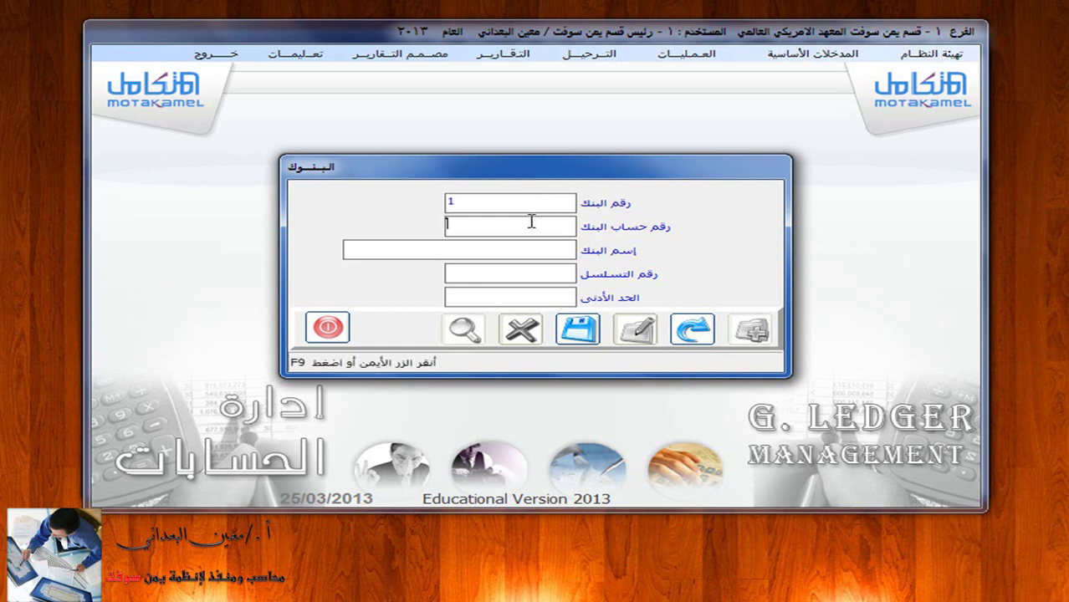
# - Link bank 1 to the ledger account بنك سبأ الاسلامي ريال, set its sequence number to 1, and save
pyautogui.rightClick(531, 221)
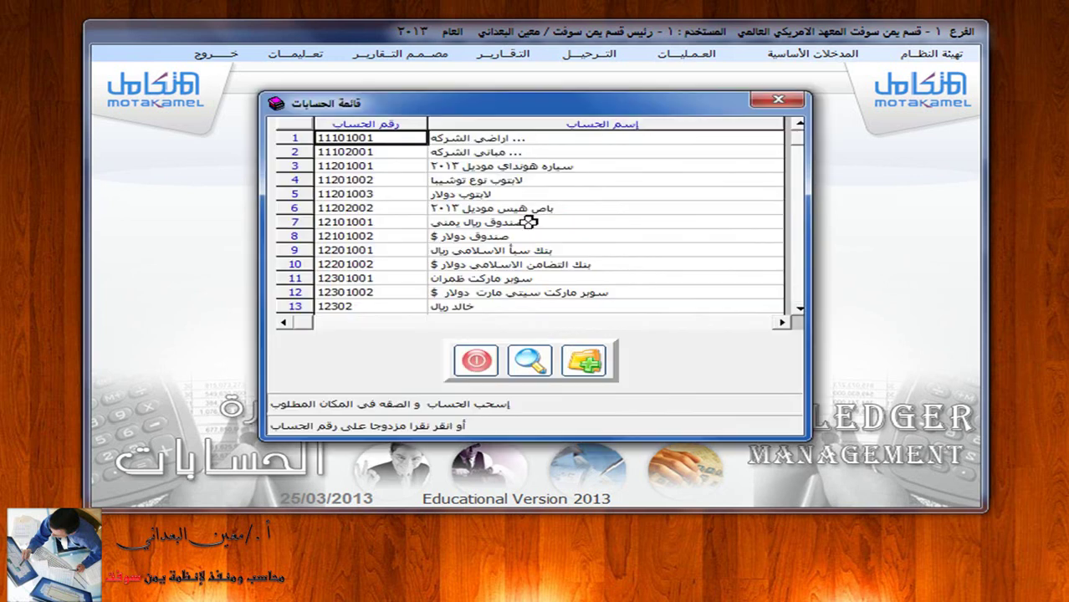
pyautogui.doubleClick(462, 251)
pyautogui.press('Return')
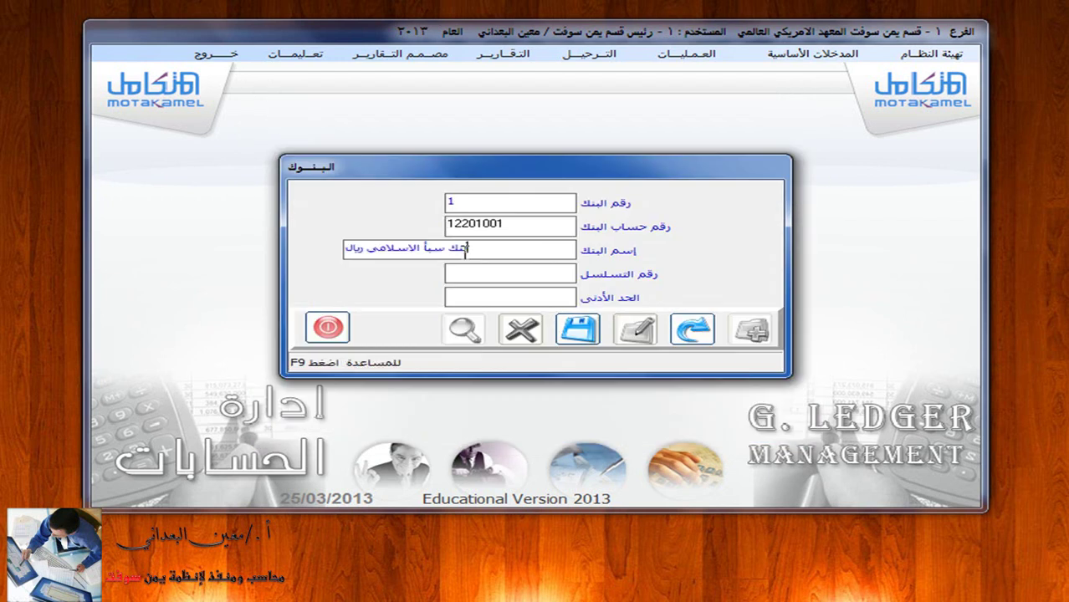
pyautogui.click(499, 273)
pyautogui.write('1')
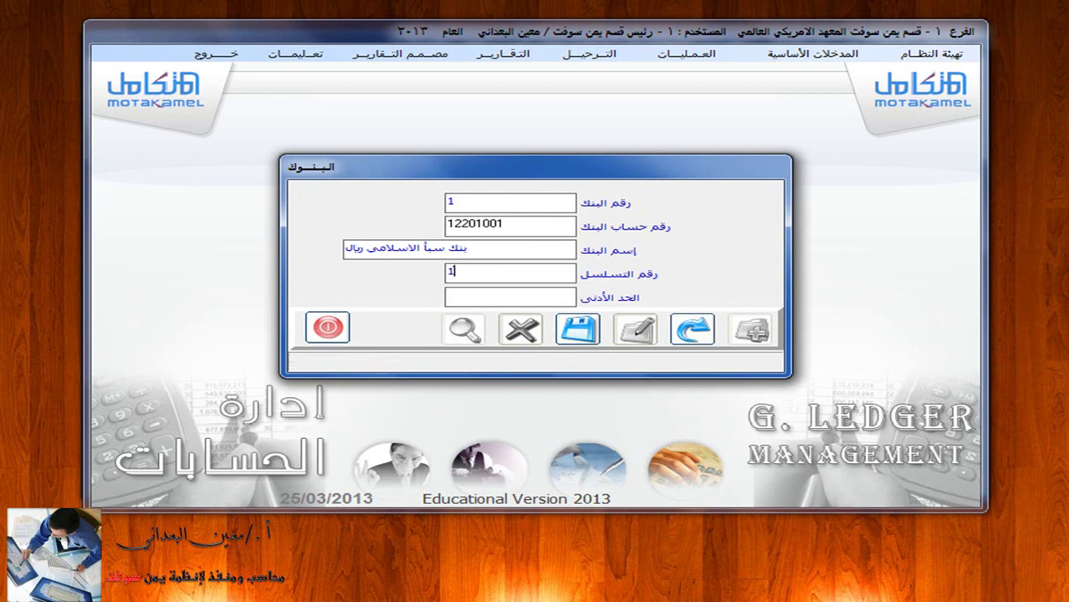
pyautogui.click(580, 332)
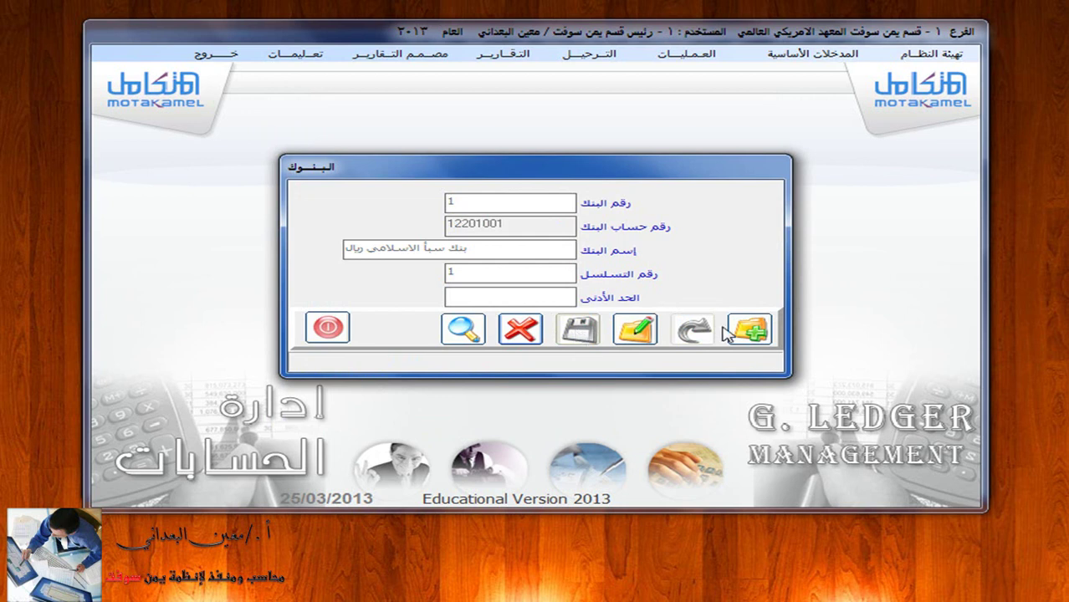
# - Add a new bank record numbered 2, linked to the ledger account بنك التضامن الاسلامي دولار $, with the bank name filled in
pyautogui.click(753, 331)
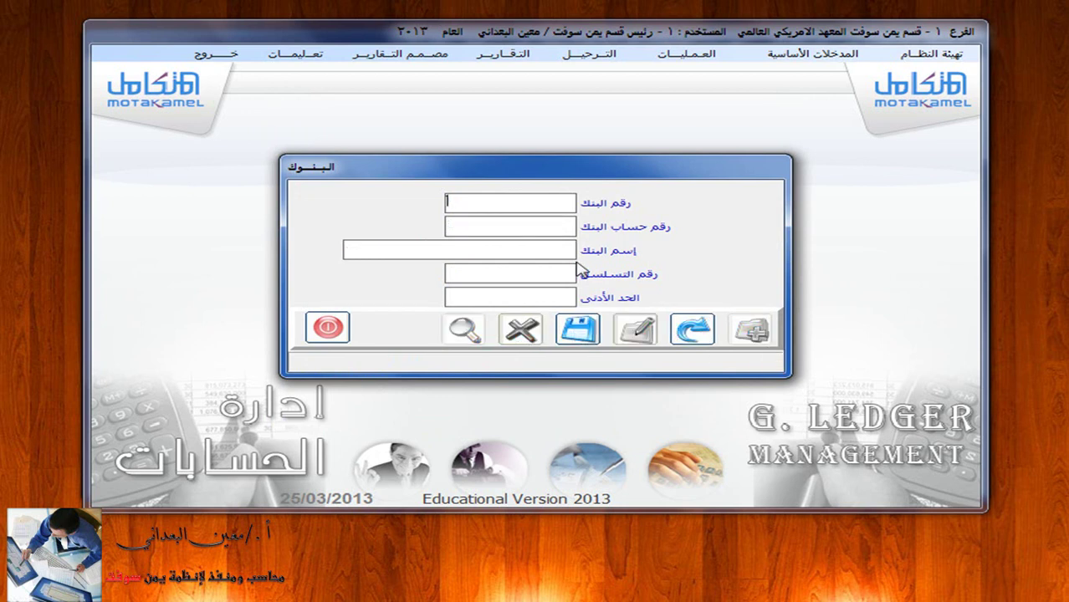
pyautogui.click(522, 205)
pyautogui.write('2')
pyautogui.click(525, 226)
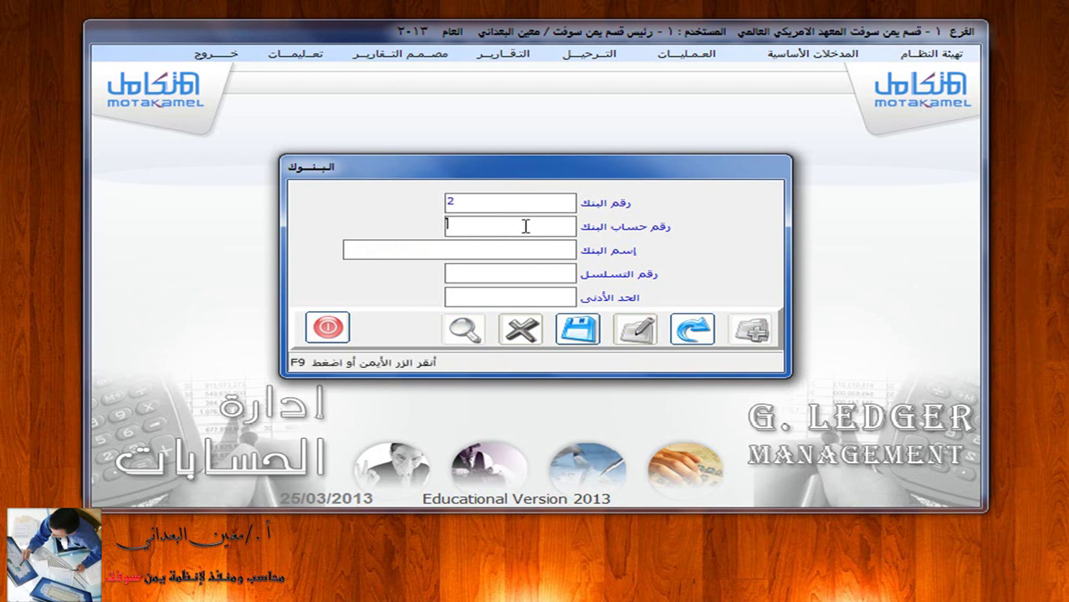
pyautogui.rightClick(525, 226)
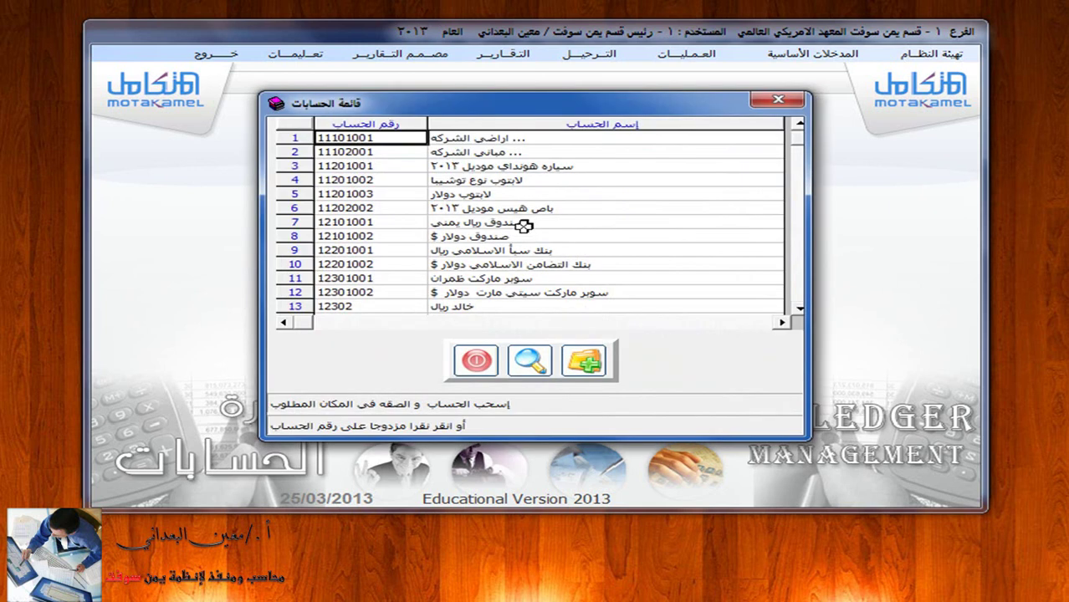
pyautogui.doubleClick(467, 266)
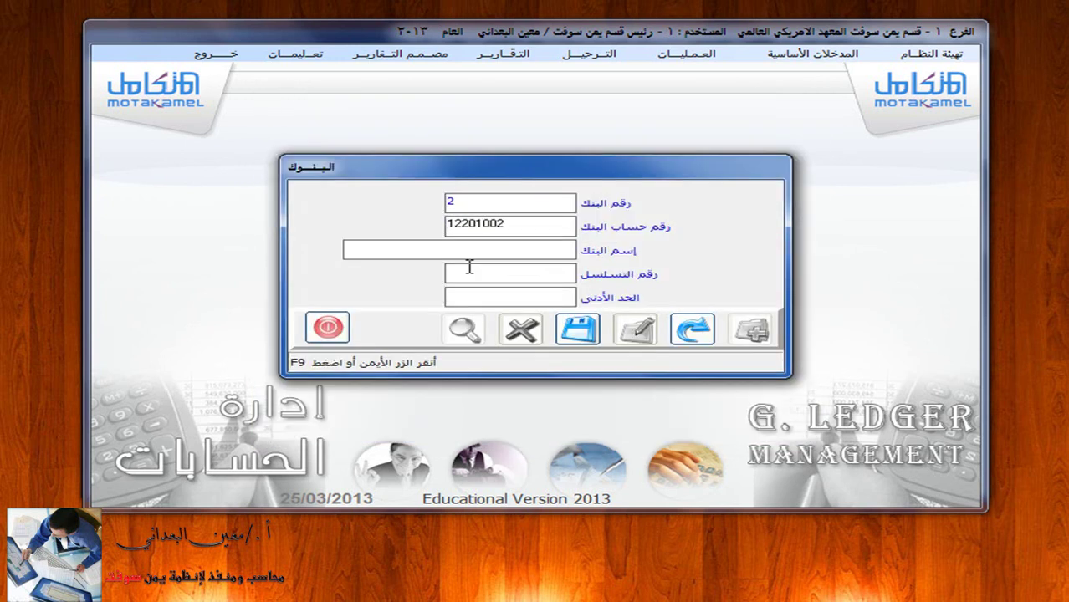
pyautogui.press('Return')
# - Set bank 2's sequence number to 2, save it, and review the list of banks before closing the setup
pyautogui.click(482, 273)
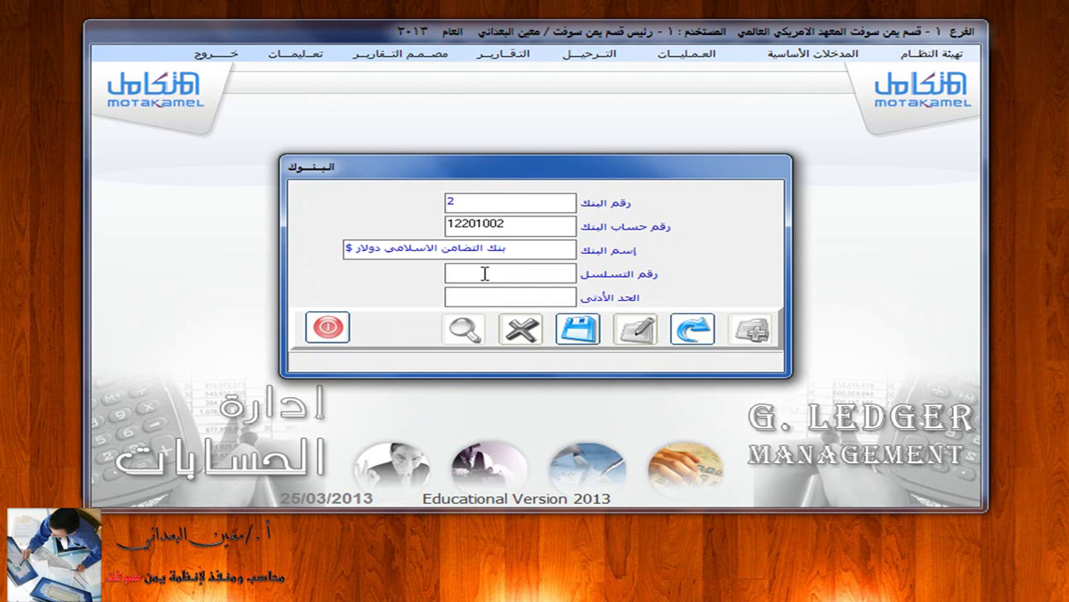
pyautogui.write('2')
pyautogui.click(578, 328)
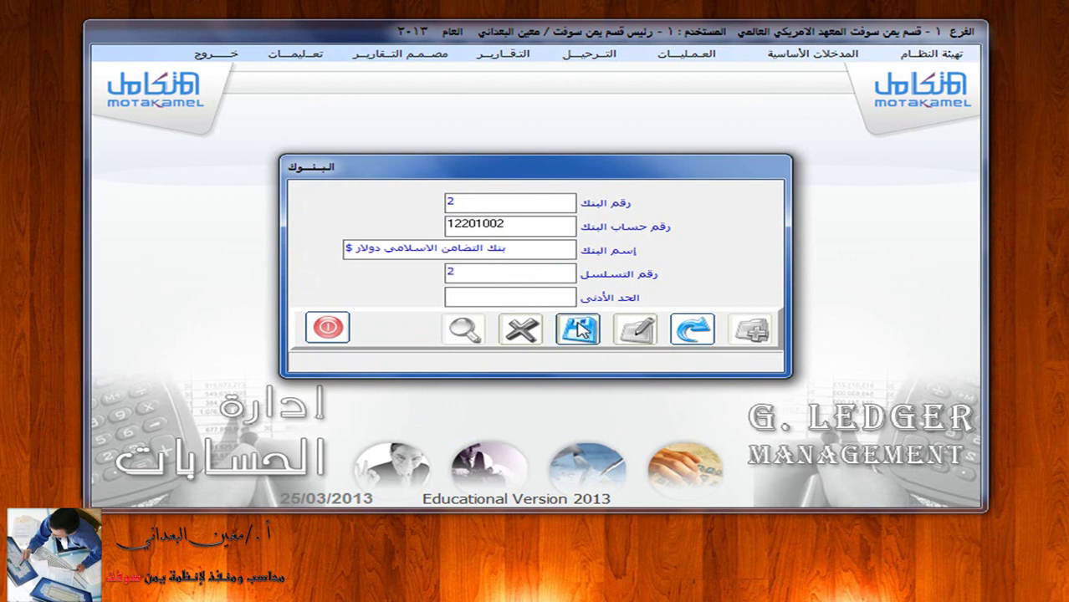
pyautogui.click(465, 328)
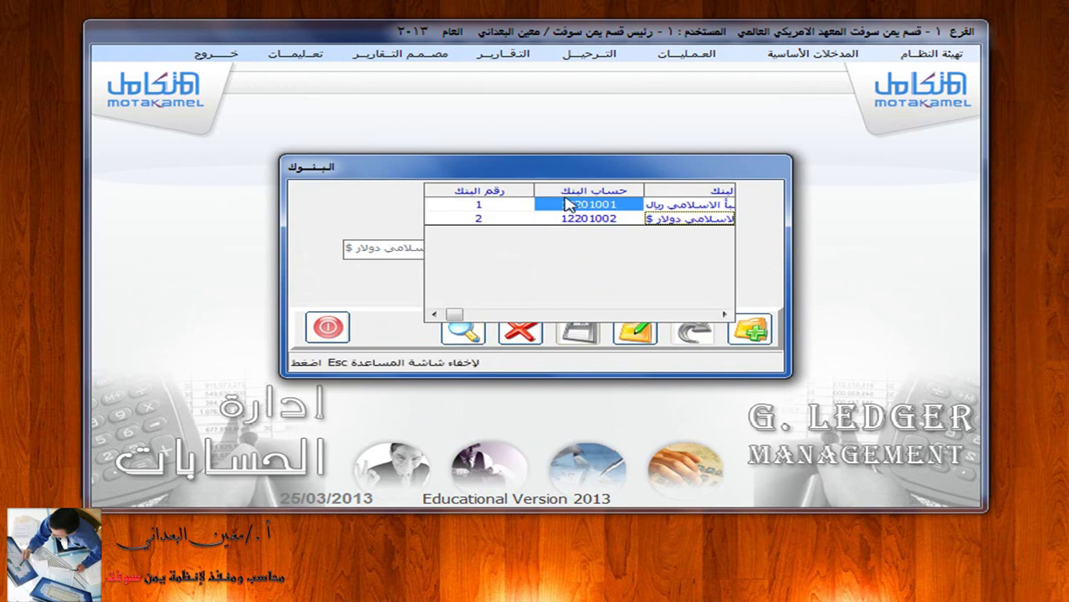
pyautogui.click(327, 327)
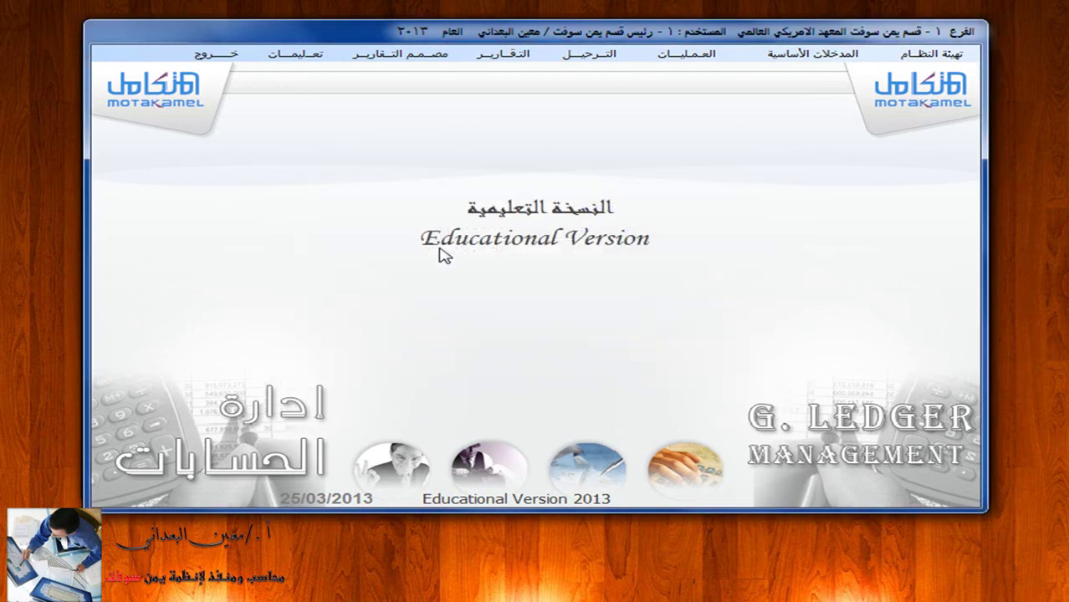
# - Check which banks are offered in a new cheque-type receipt voucher, and close the voucher
pyautogui.click(698, 57)
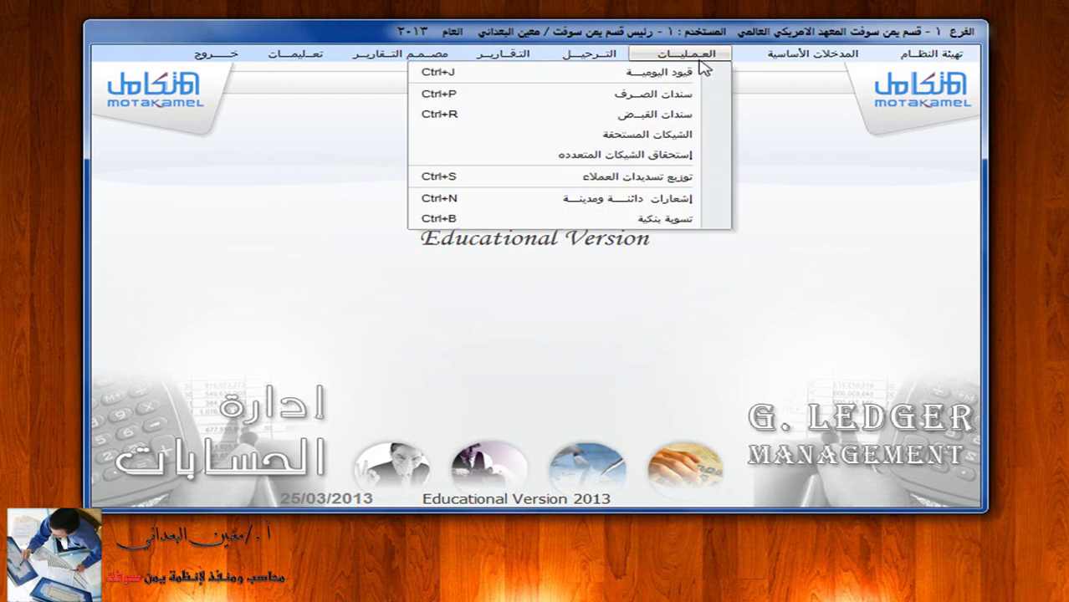
pyautogui.click(673, 117)
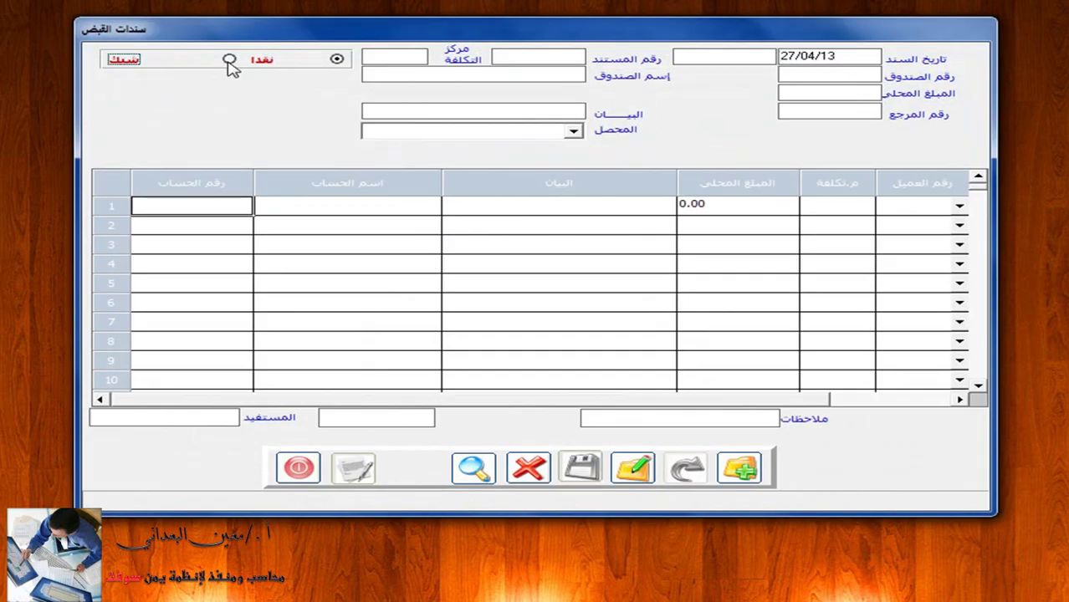
pyautogui.click(228, 60)
pyautogui.click(740, 471)
pyautogui.click(846, 77)
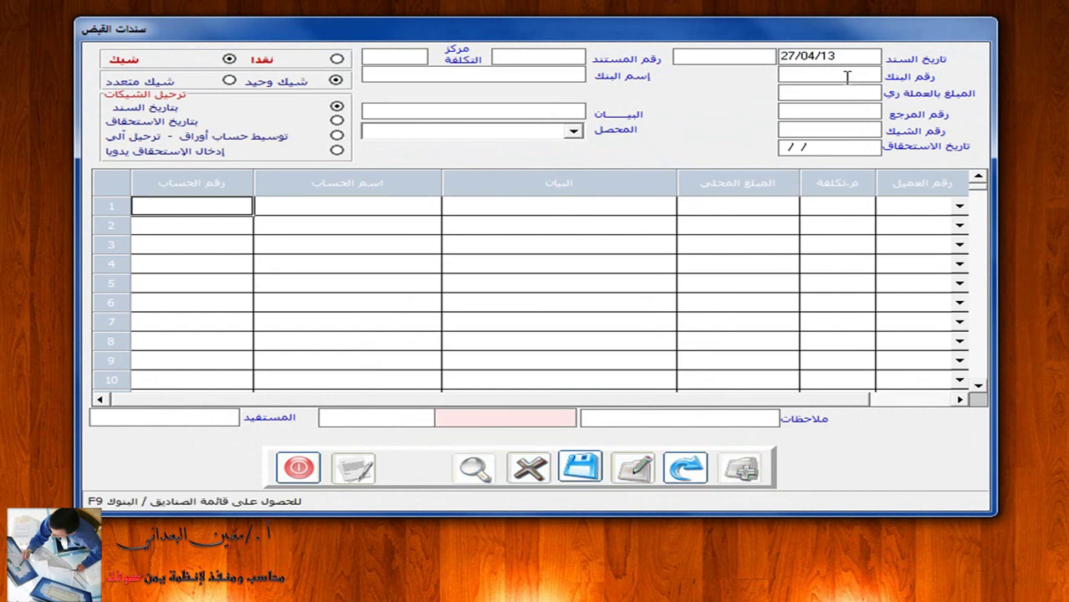
pyautogui.press('F9')
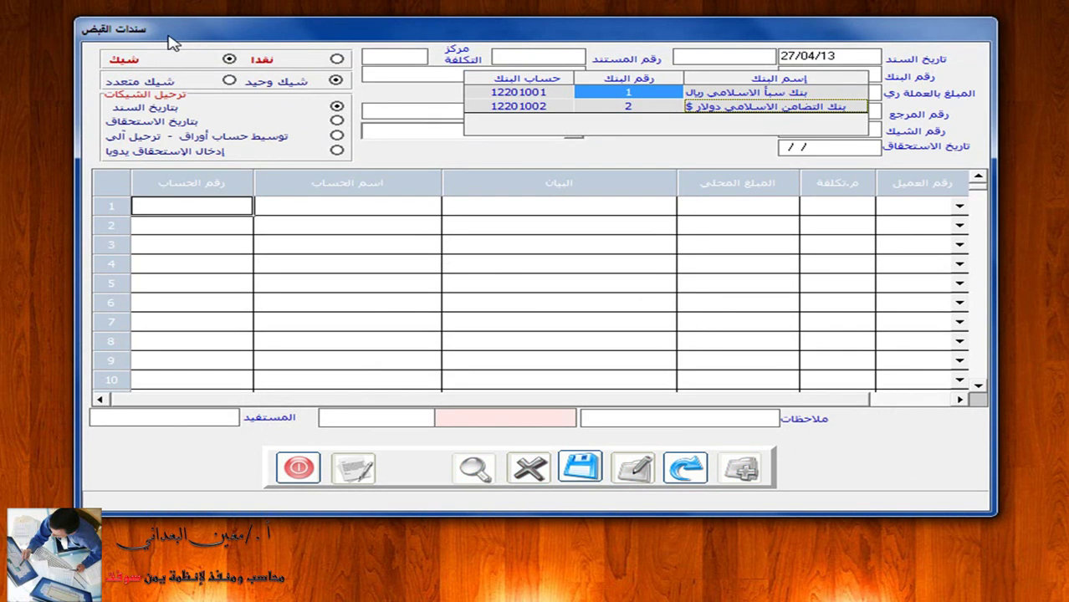
pyautogui.click(310, 476)
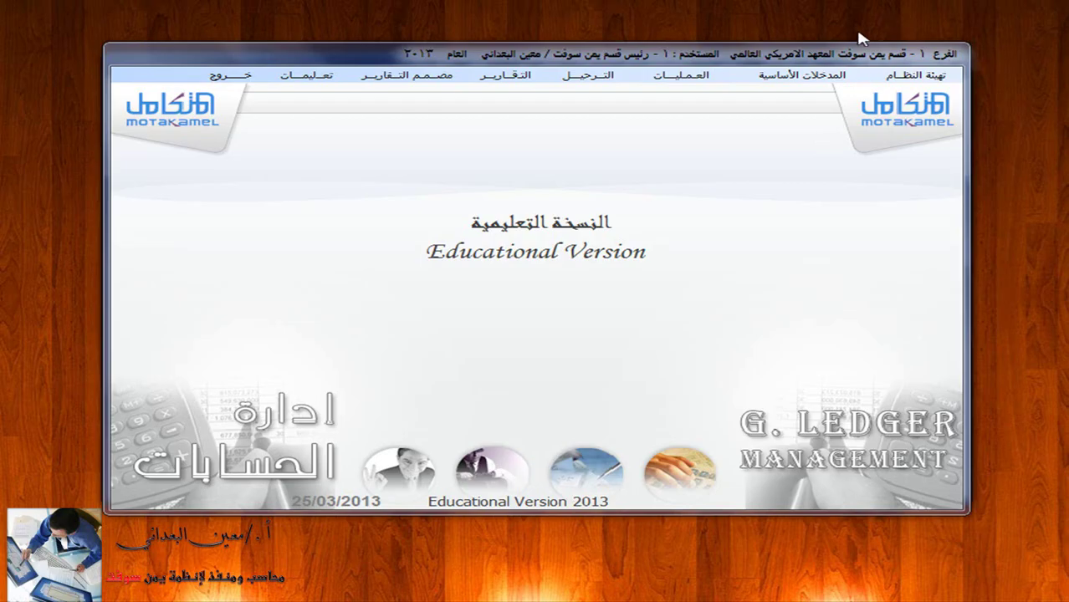
# - Look up the saved record of bank 1 in the banks setup
pyautogui.click(845, 80)
pyautogui.click(769, 155)
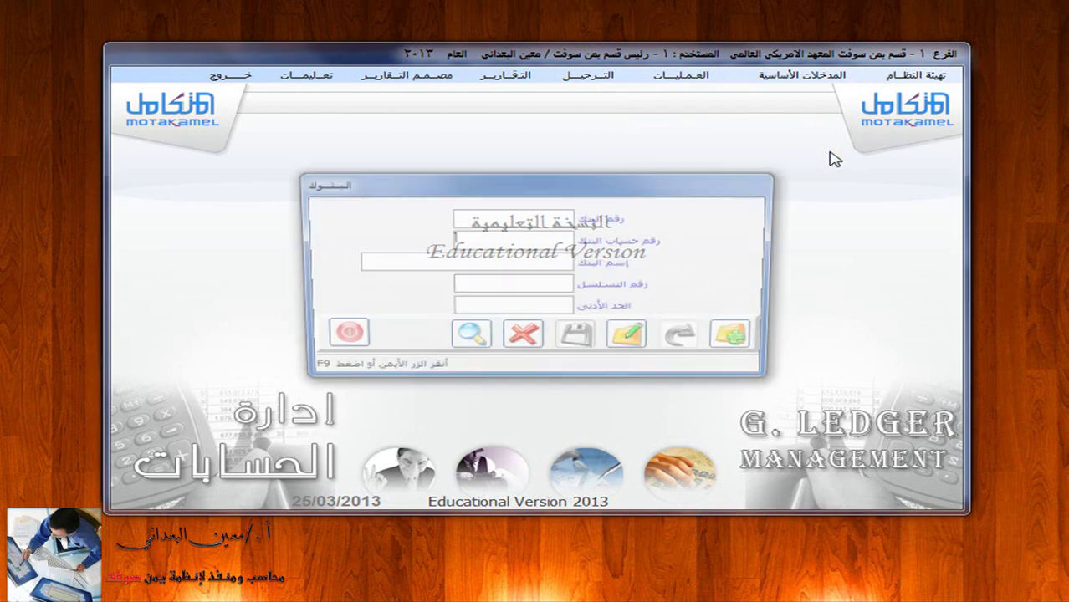
pyautogui.click(465, 338)
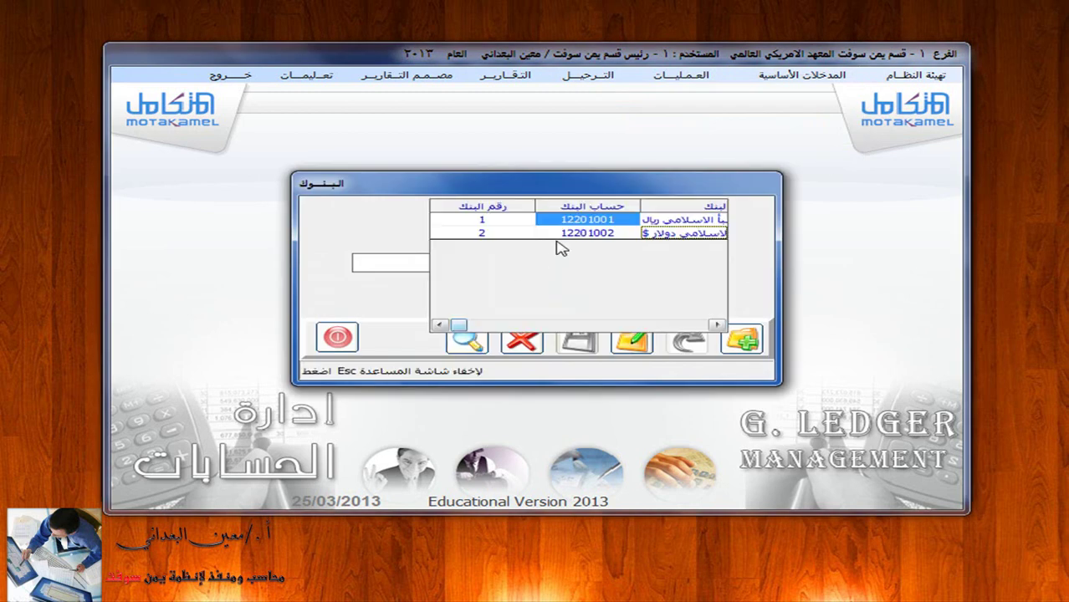
pyautogui.doubleClick(568, 221)
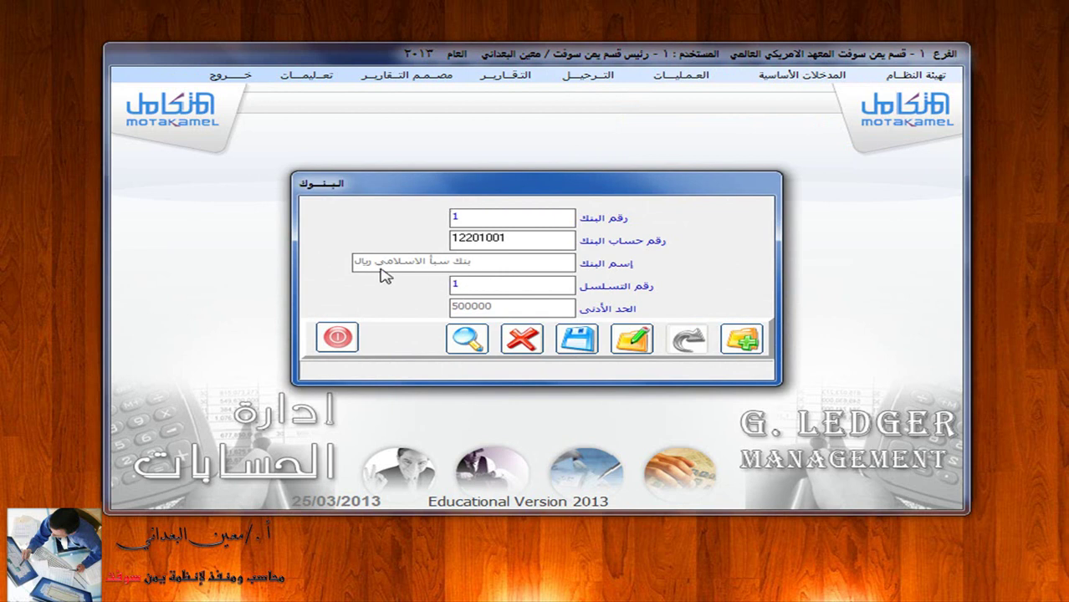
# - Look up bank 2's record, set its sequence number (رقم التسلسل) to 2, and save the record
pyautogui.click(467, 338)
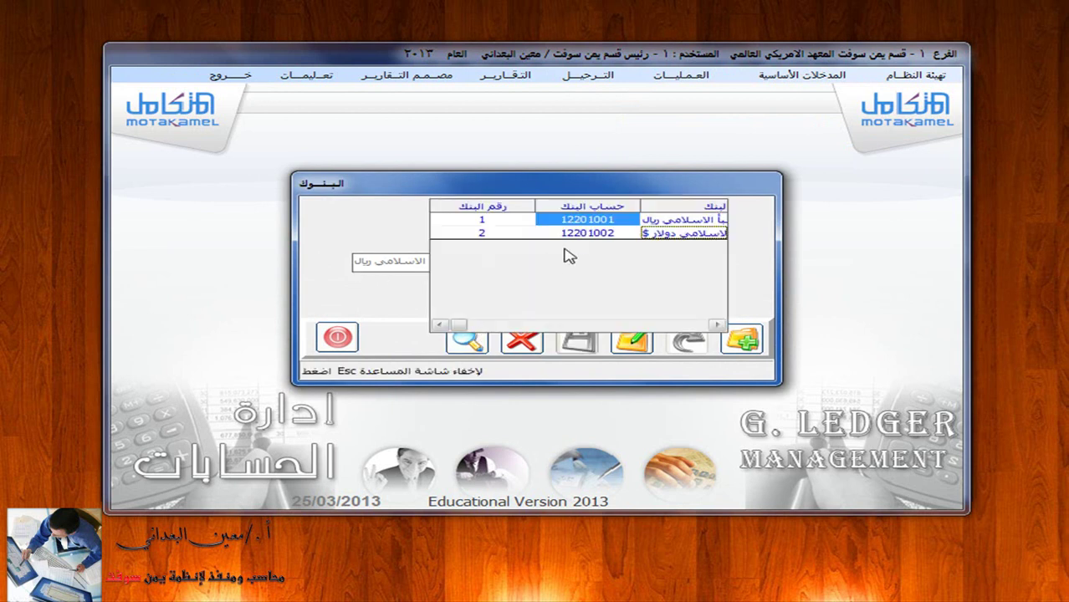
pyautogui.doubleClick(582, 234)
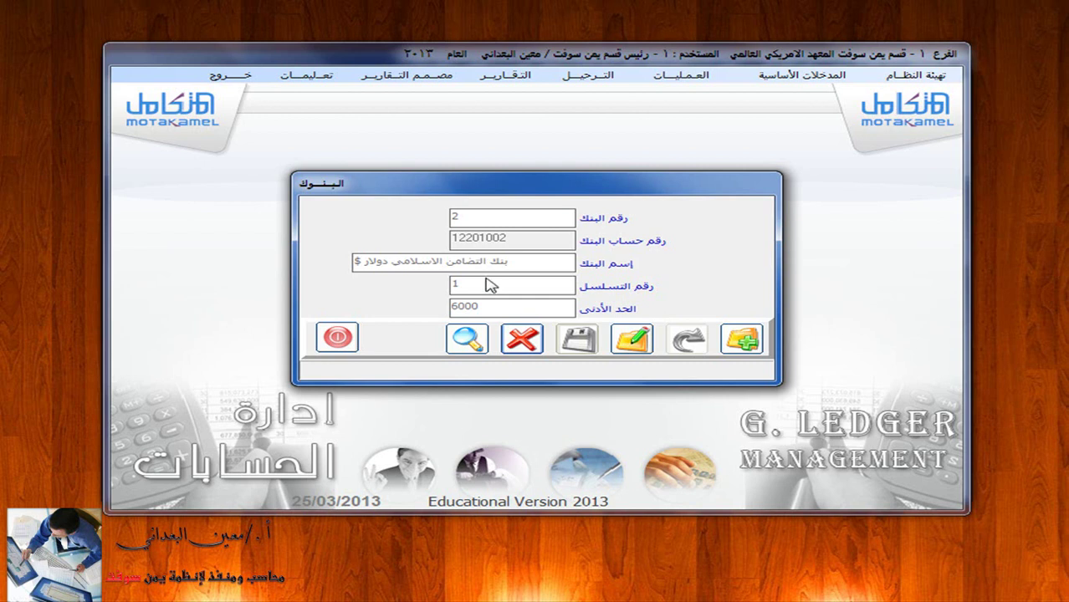
pyautogui.click(632, 341)
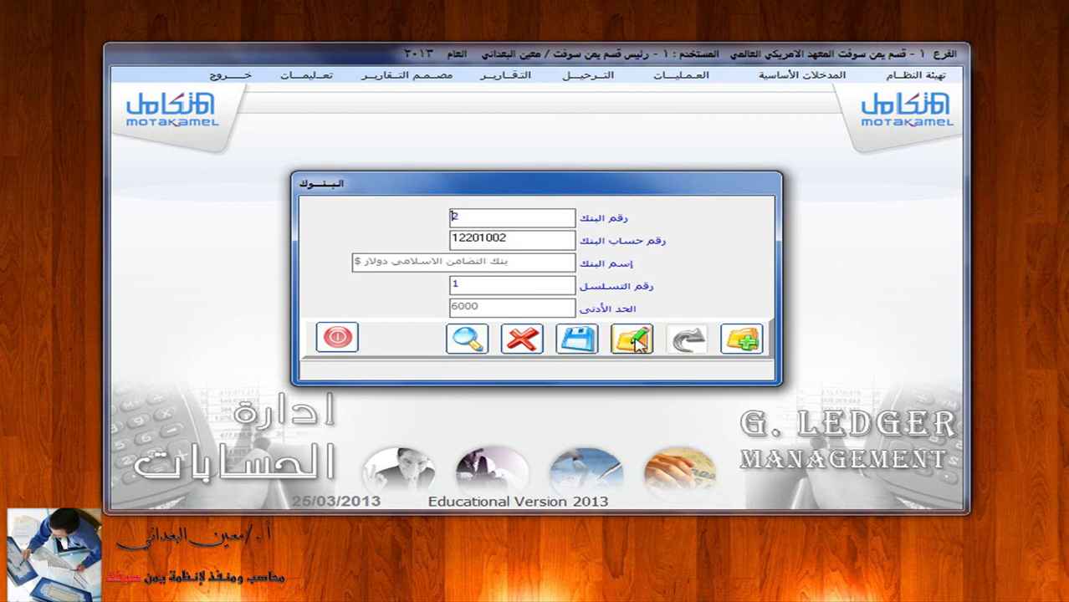
pyautogui.click(473, 284)
pyautogui.write('2')
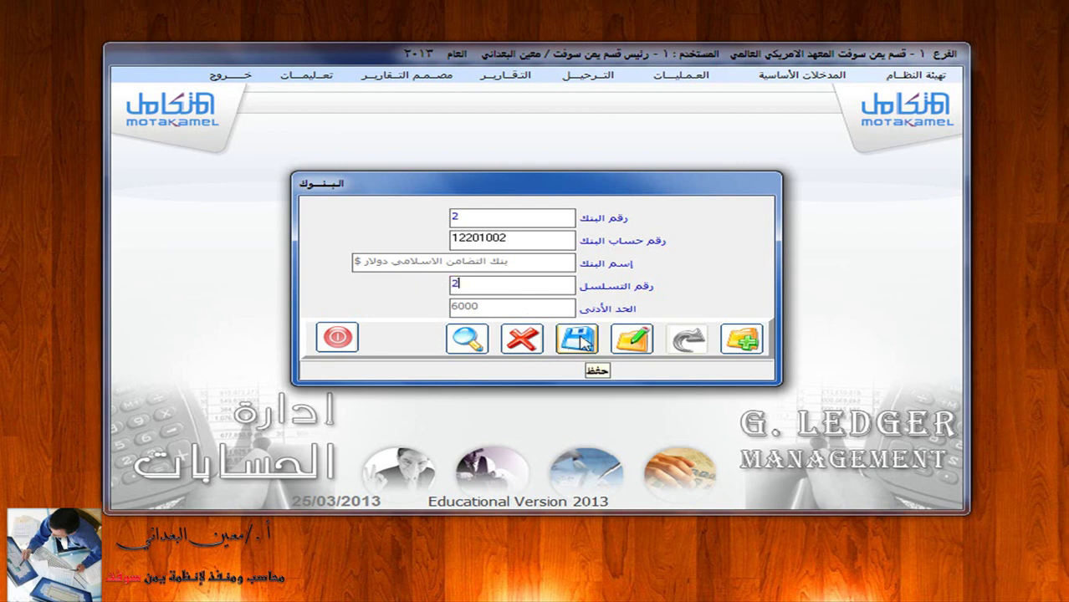
pyautogui.click(583, 343)
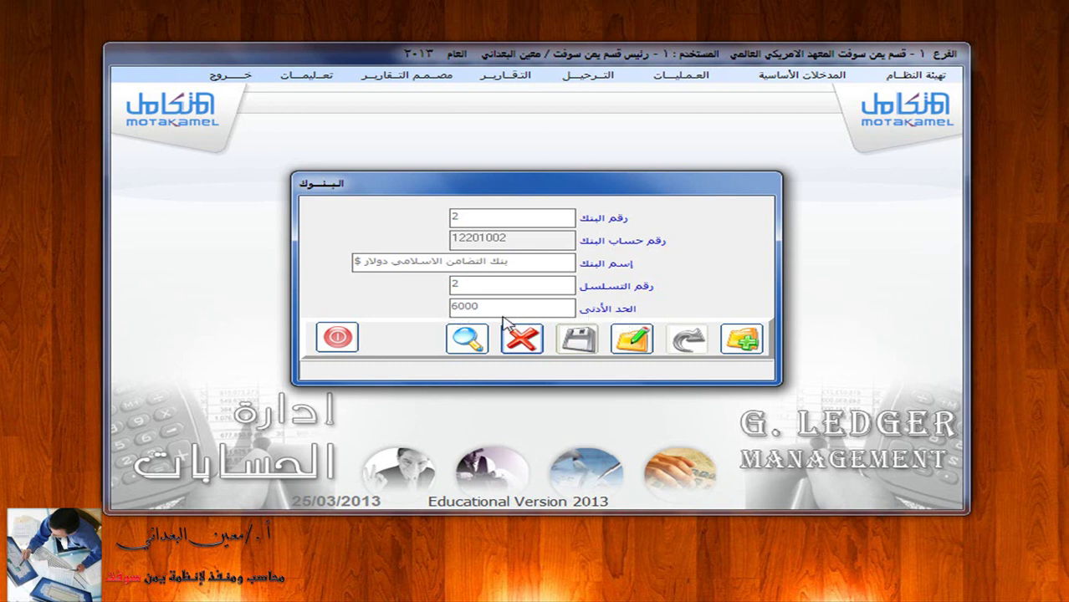
pyautogui.click(632, 338)
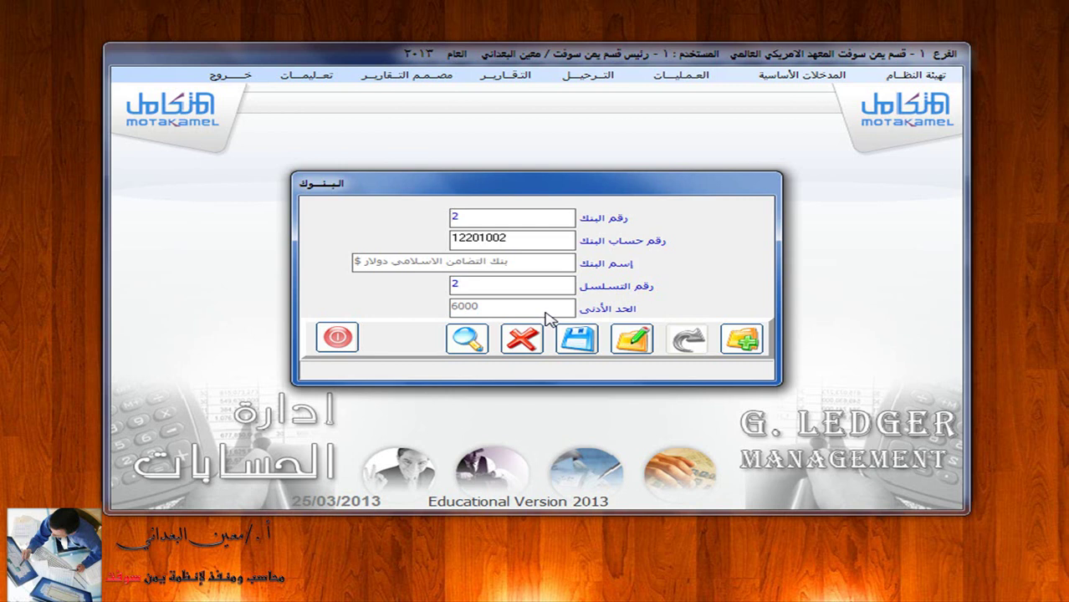
pyautogui.click(579, 342)
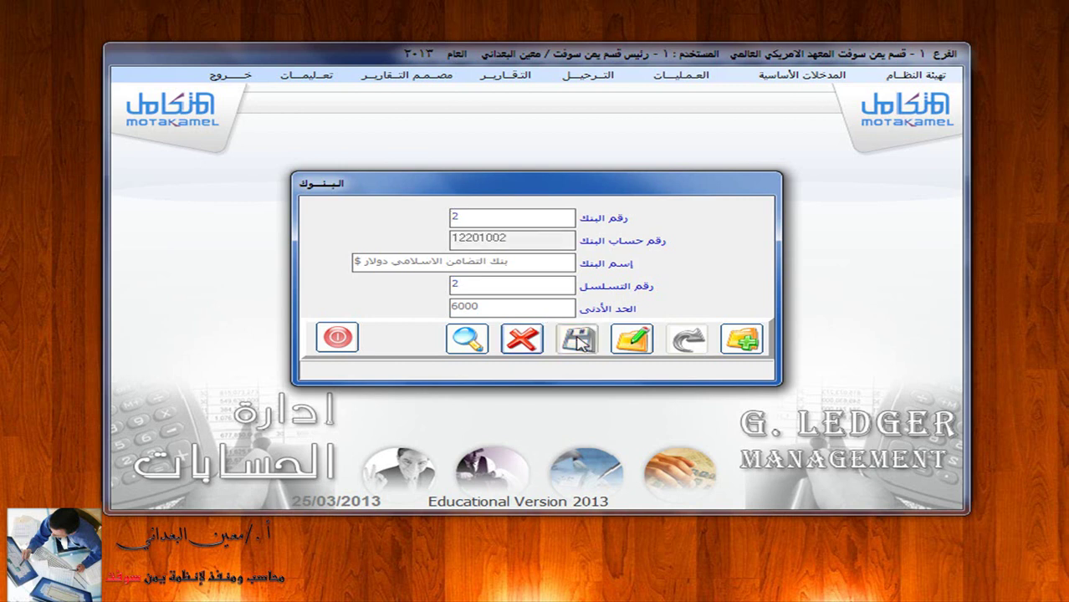